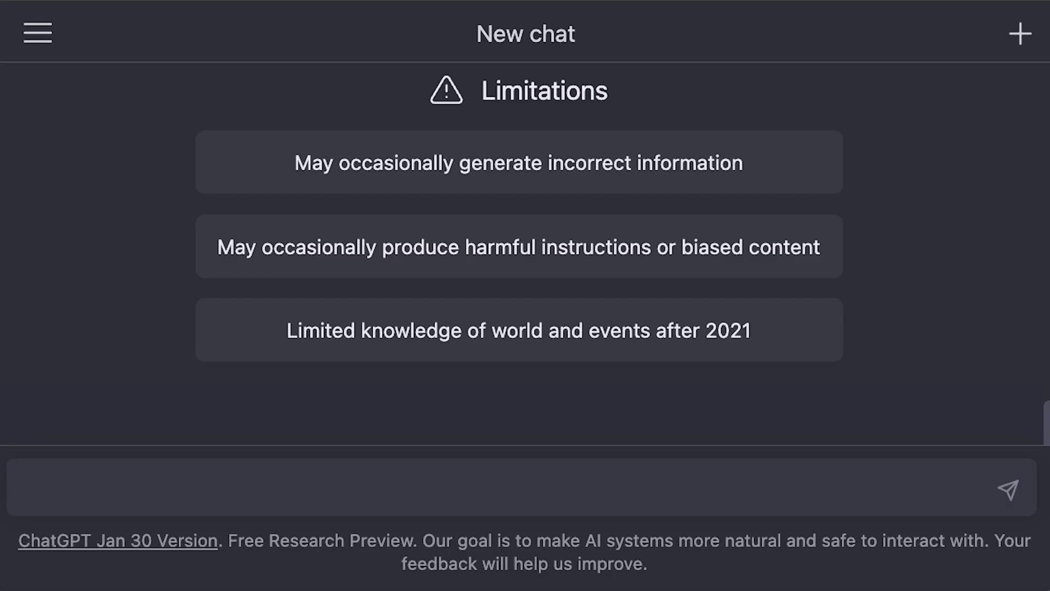
- In a new chat, type a prompt about an upcoming JavaScript functions exam asking for example questions
text(I have an upcoming exam on Javascript functions)
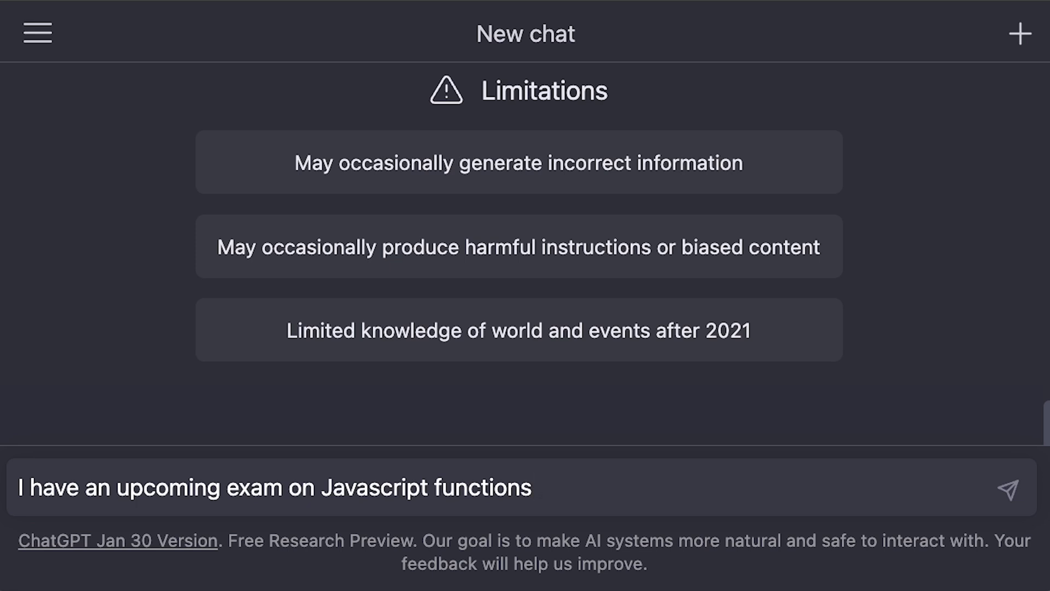
text(e questions?)
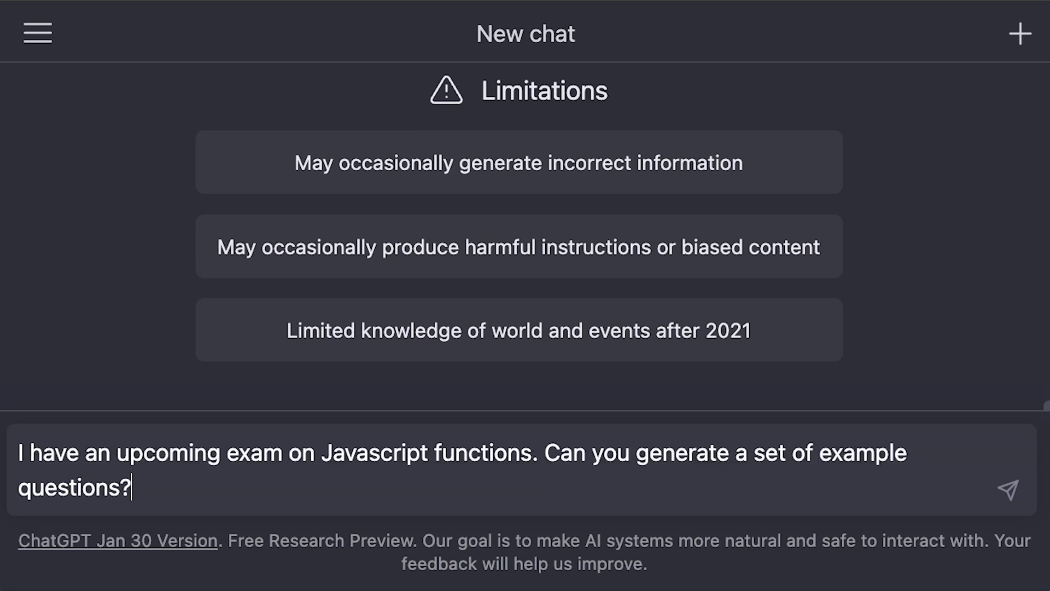
- Send the exam-questions prompt, then answer question 1 with 'its a…' to get feedback
key(Return)
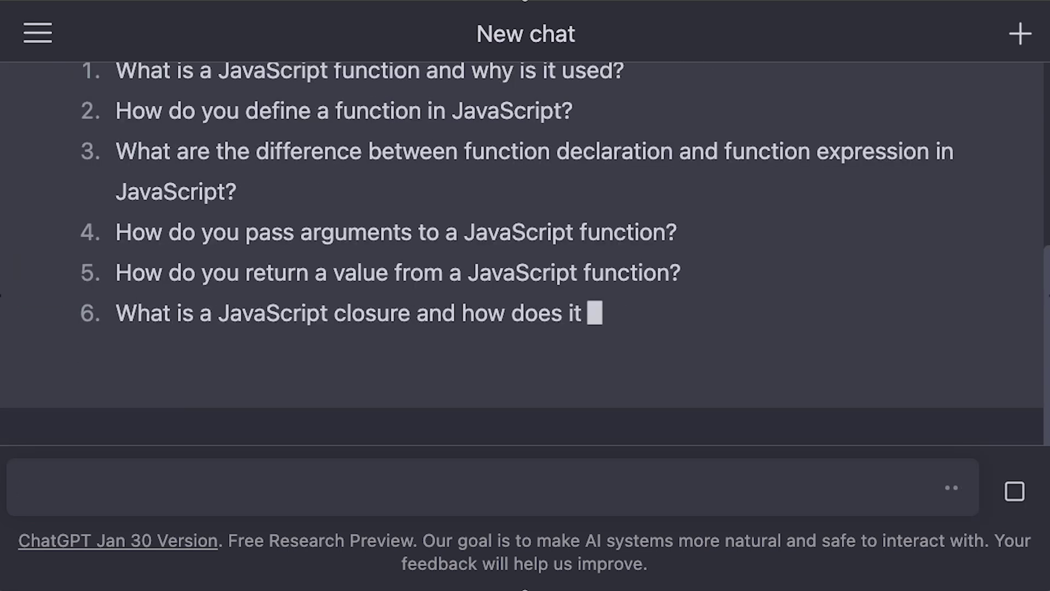
text(1. its a way to execute code)
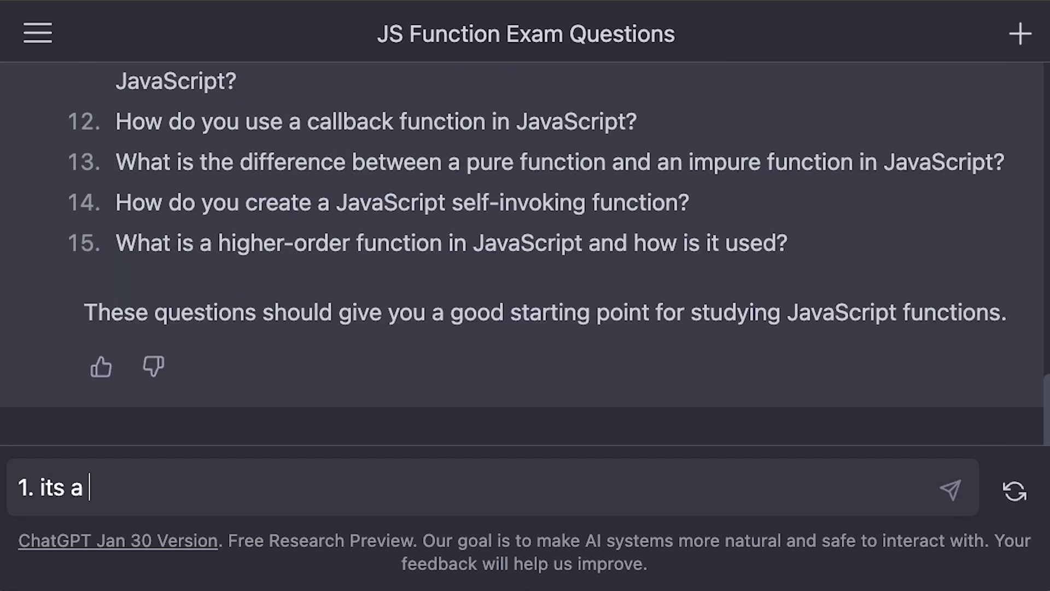
key(Return)
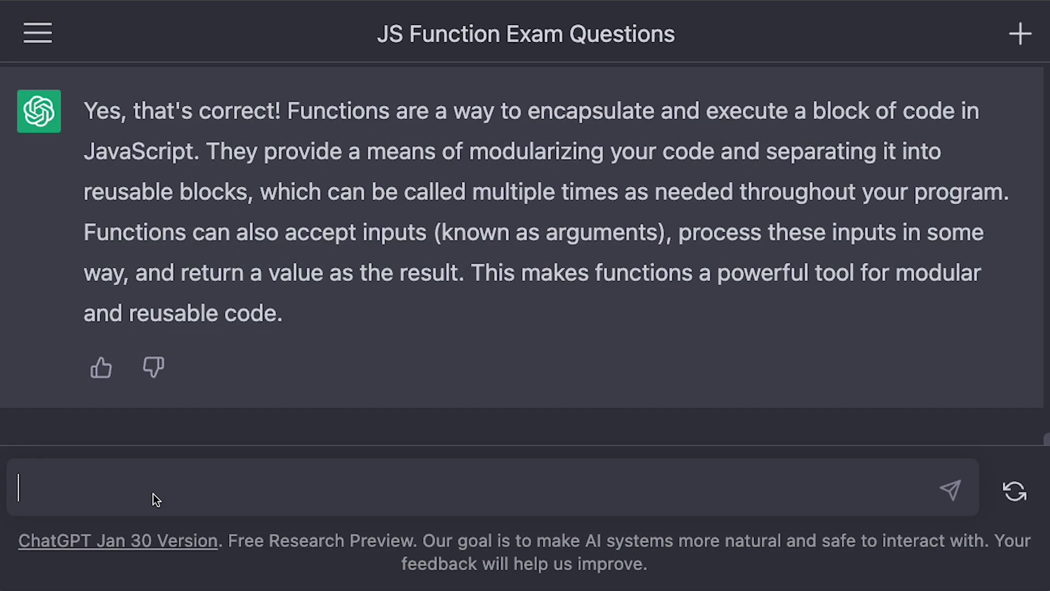
- Send 'Summarize this text:' followed by the pasted passage on confounding bias
text(W)
key(BackSpace)
text(Summarize)
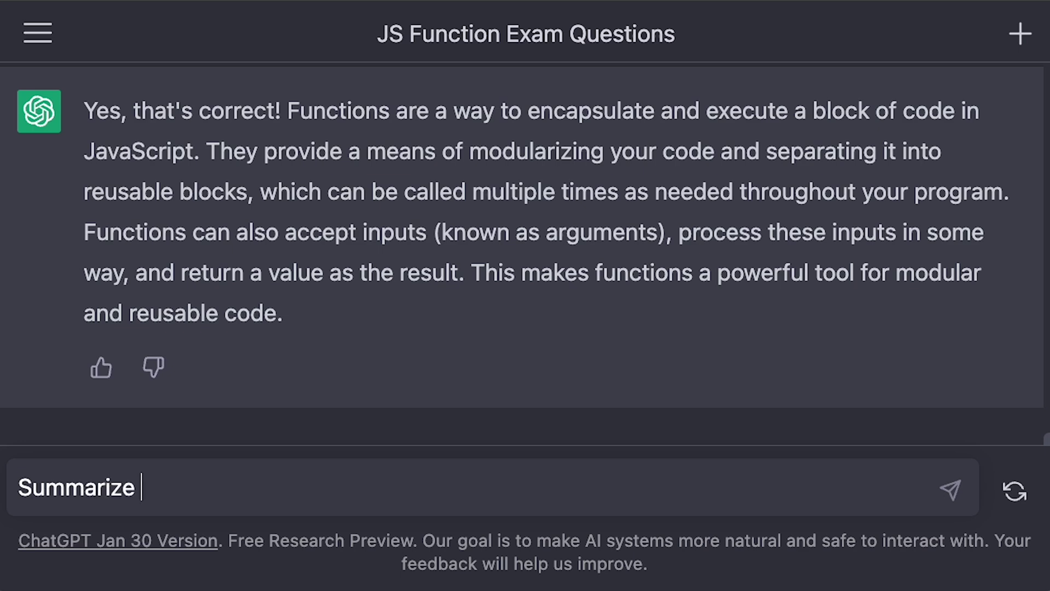
text( this text:)
key(shift+Return)
key(super+v)
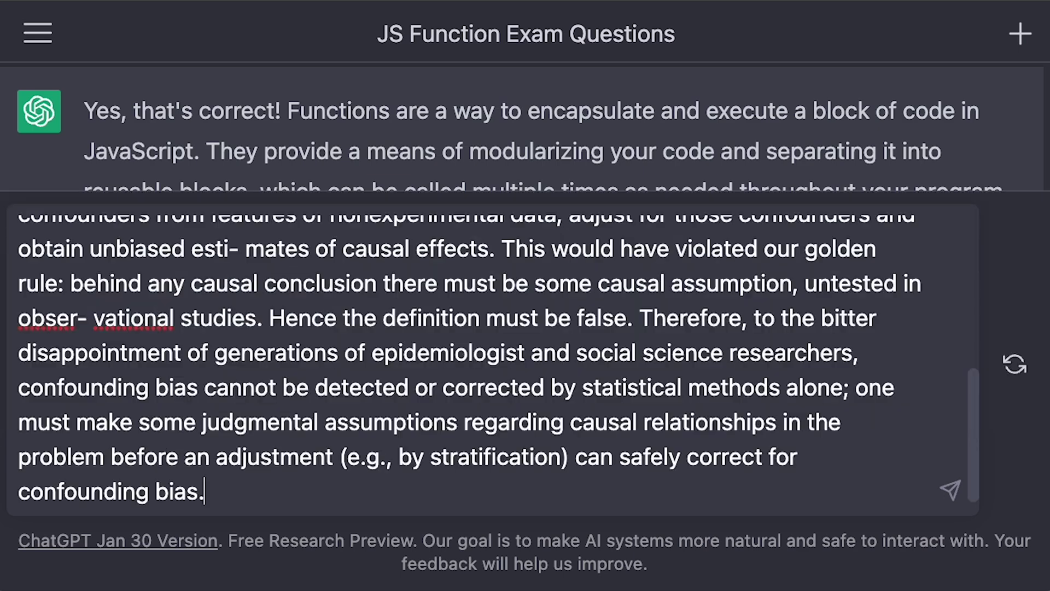
key(Return)
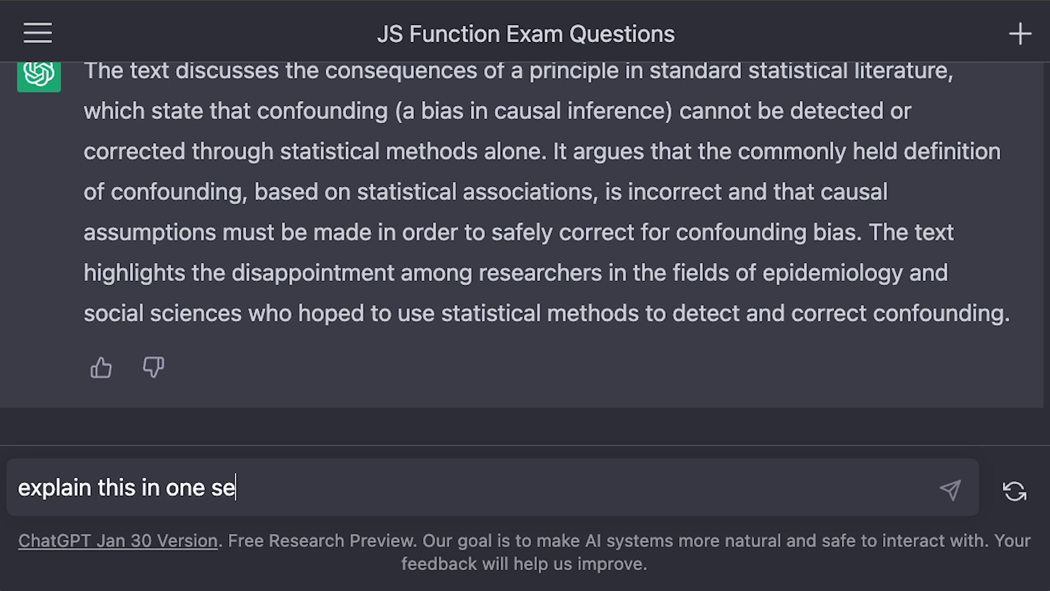
- Send the follow-up asking to explain the summary in one sentence
key(shift+Return)
key(BackSpace)
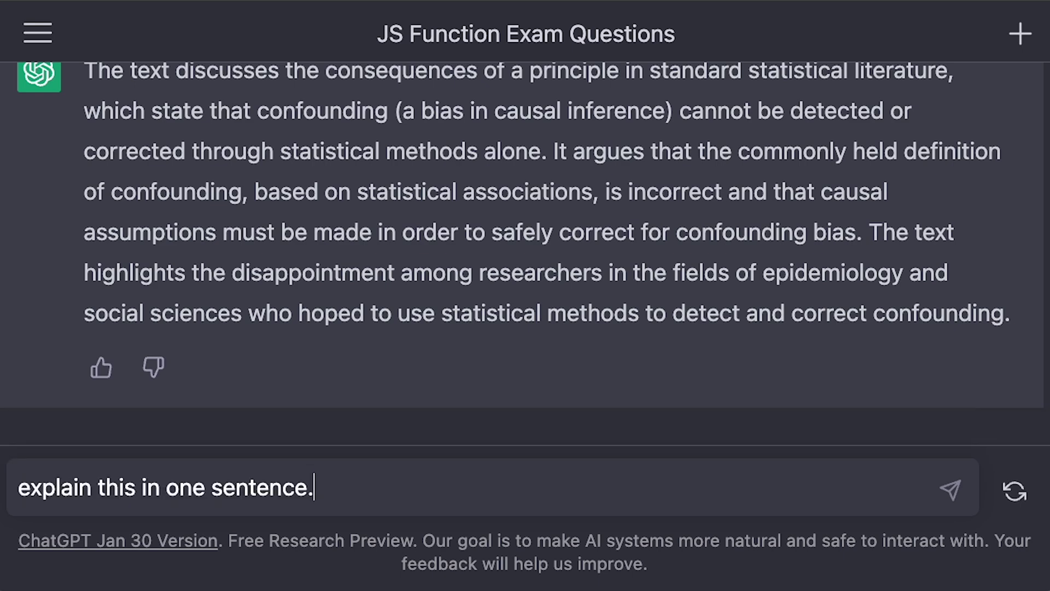
click(954, 490)
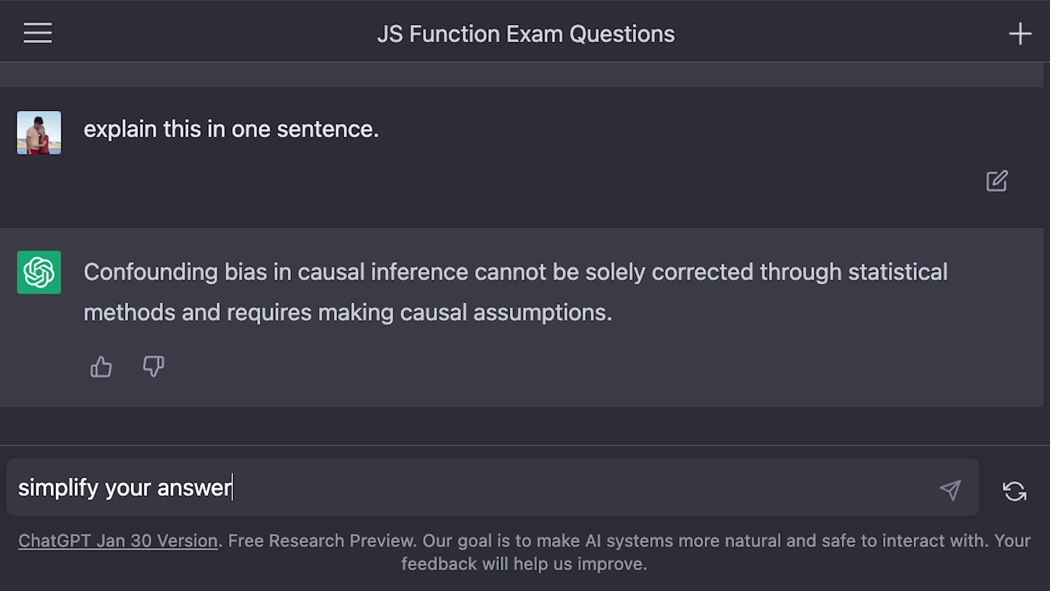
- Ask for a simplified answer and an example of confounding, then paste the curried-functions tutor prompt
click(950, 490)
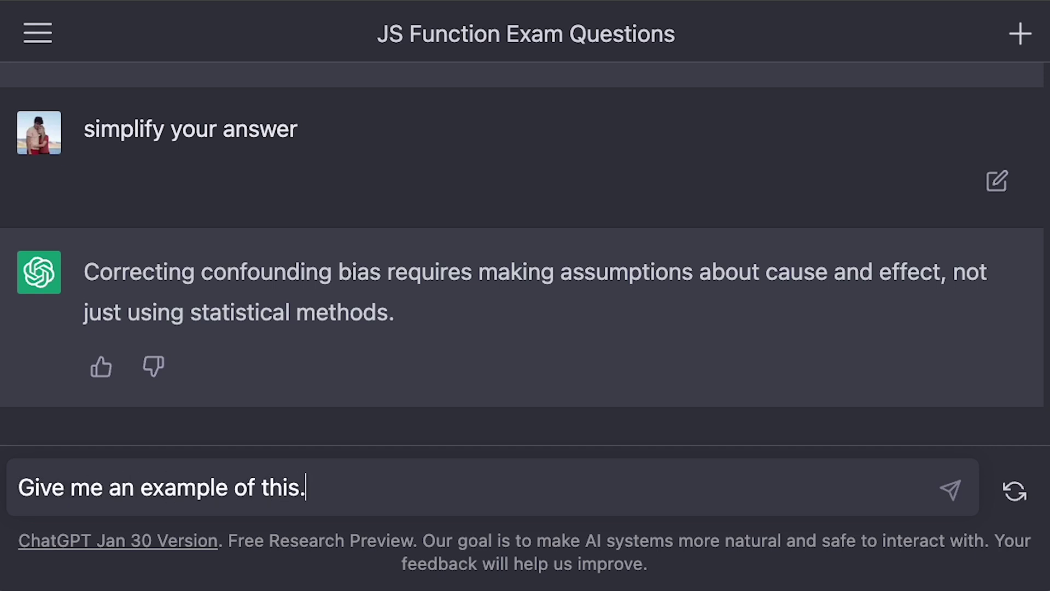
key(Return)
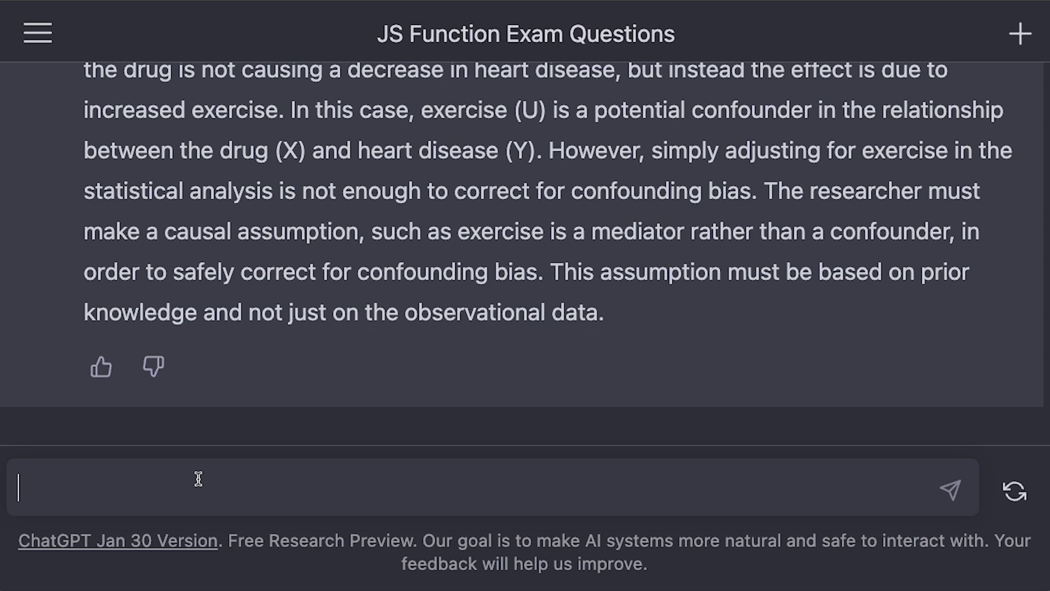
text(Act as a professional tutor. Teach me what Javascript curried functions are.)
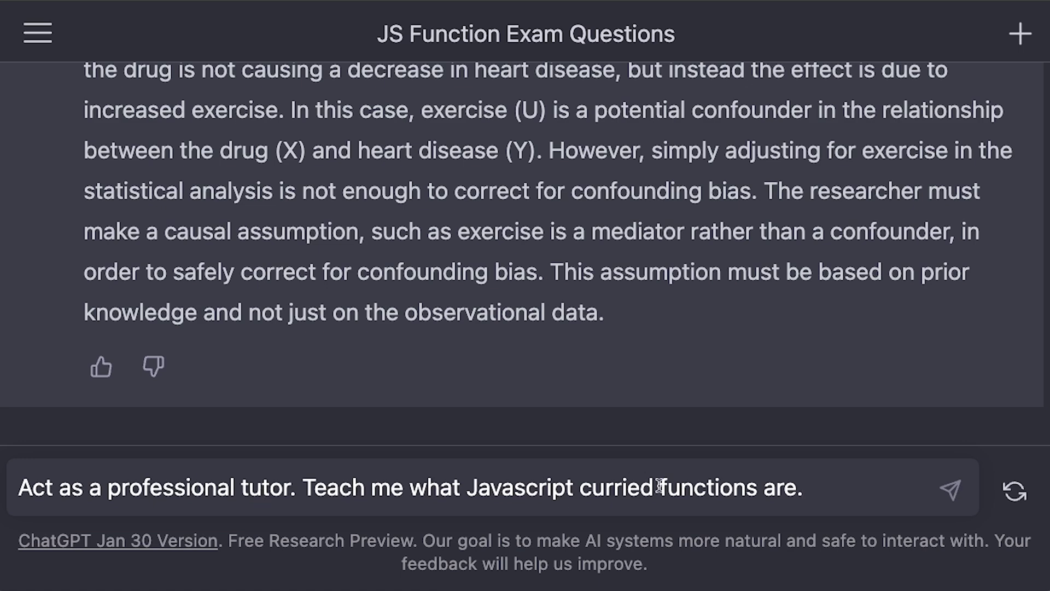
- Send the curried-functions tutoring prompt, then the periodic table tutoring prompt
key(Return)
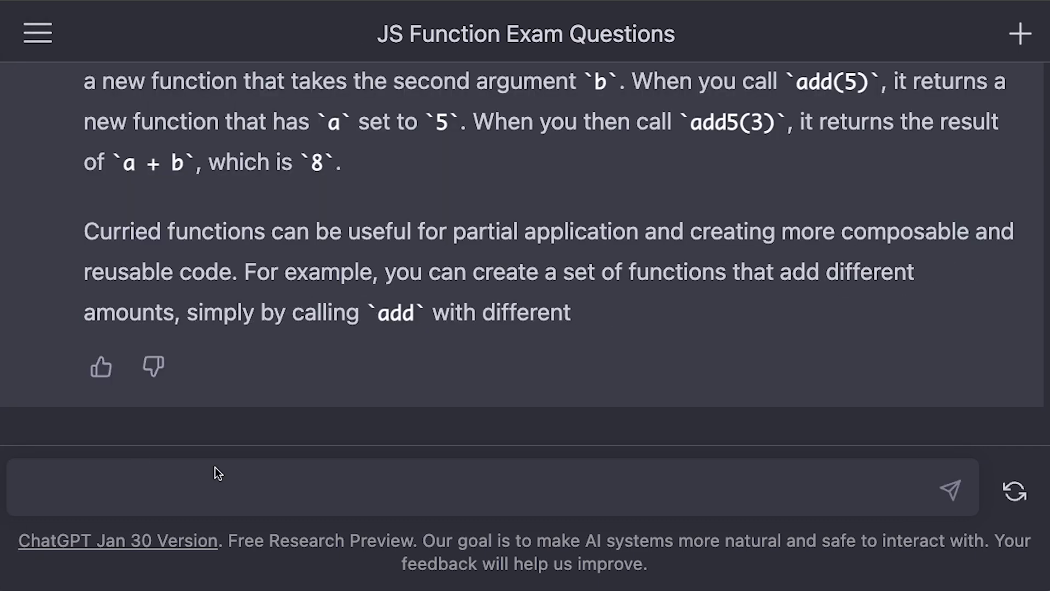
click(215, 467)
text(Act as a professional tutor. Teach me the periodic table.)
key(shift+Return)
key(BackSpace)
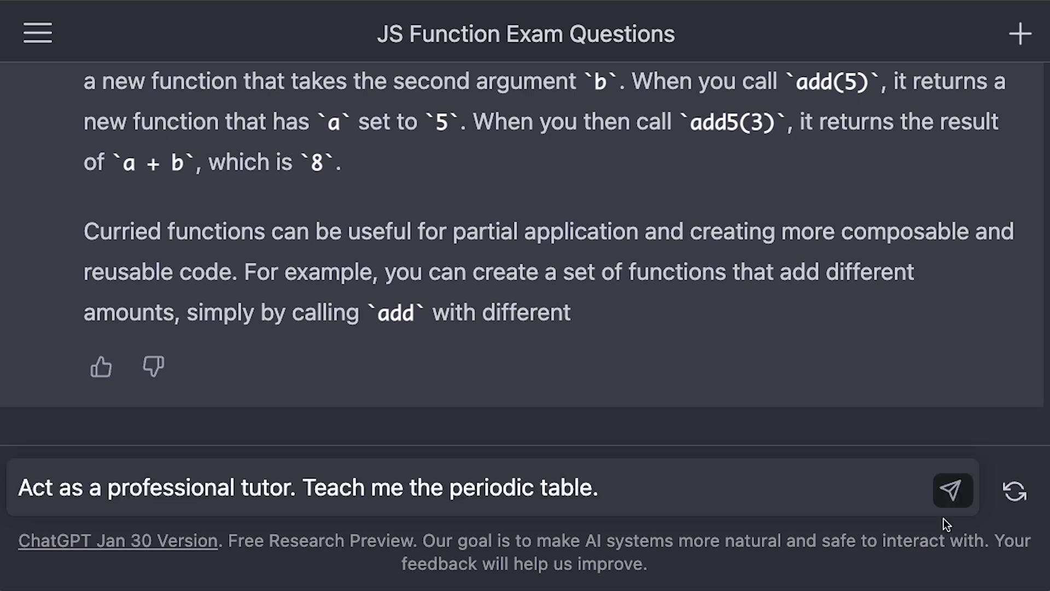
click(954, 490)
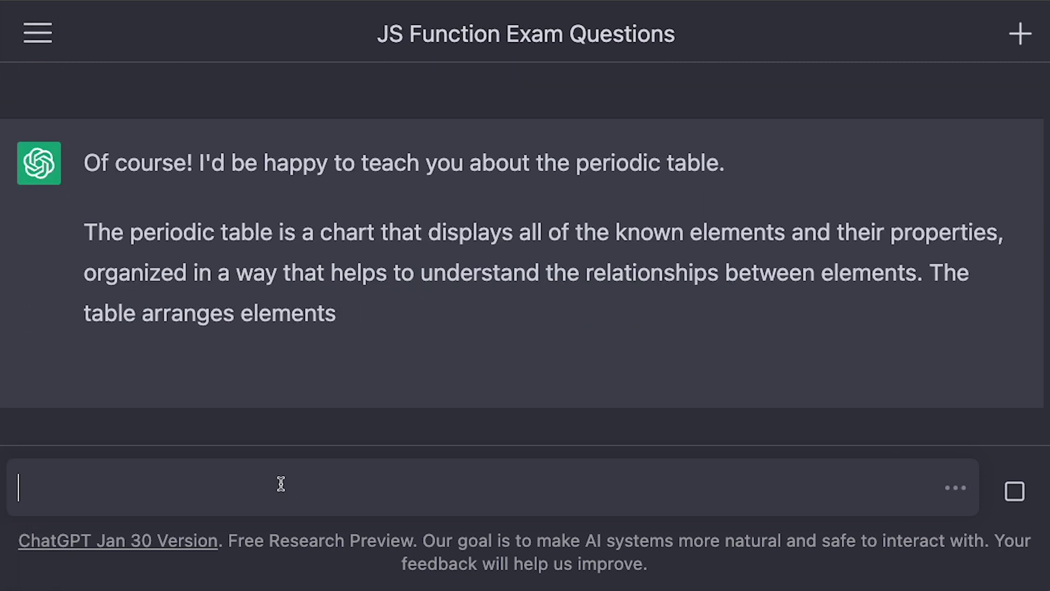
- Stop the periodic table answer, send the rotational kinematics prompt, and paste the Spanish prompt
text(Act as a professional tutor. Teach me about rotational Kinematics)
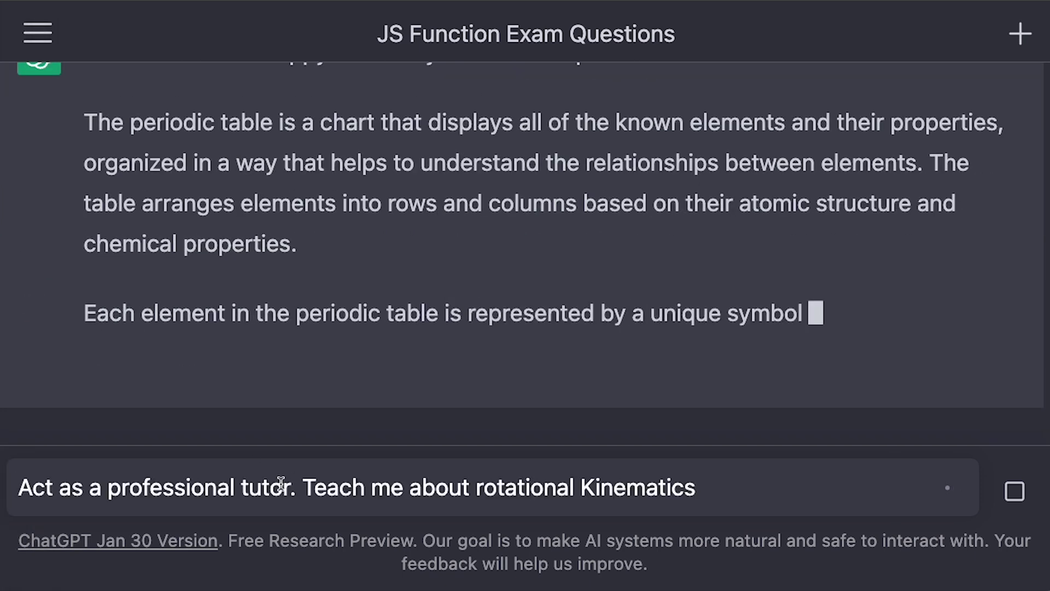
click(1022, 492)
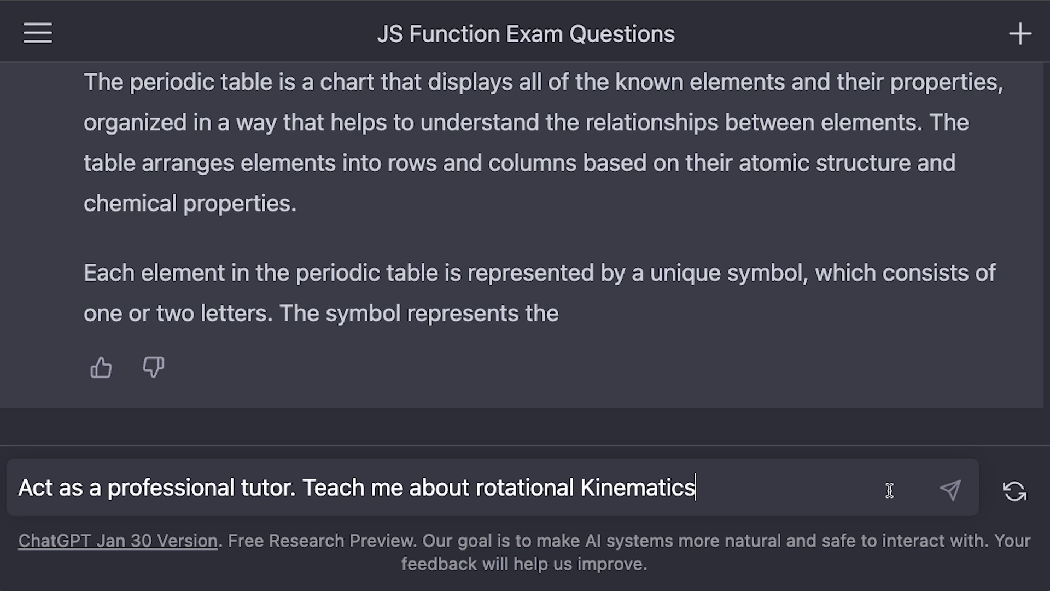
click(953, 490)
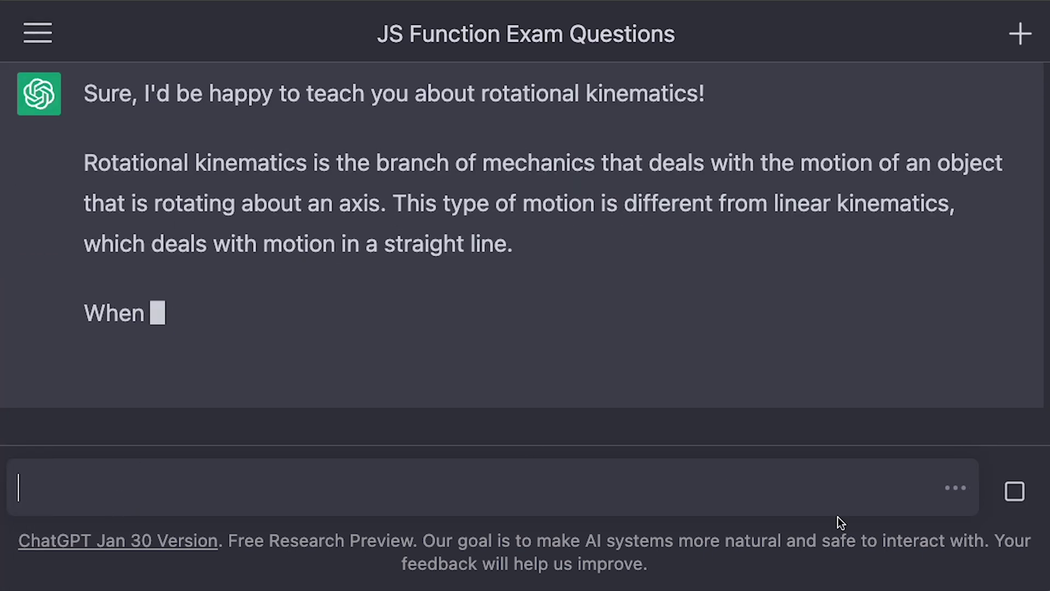
text(Act as a professional tutor. Teach me spanish.)
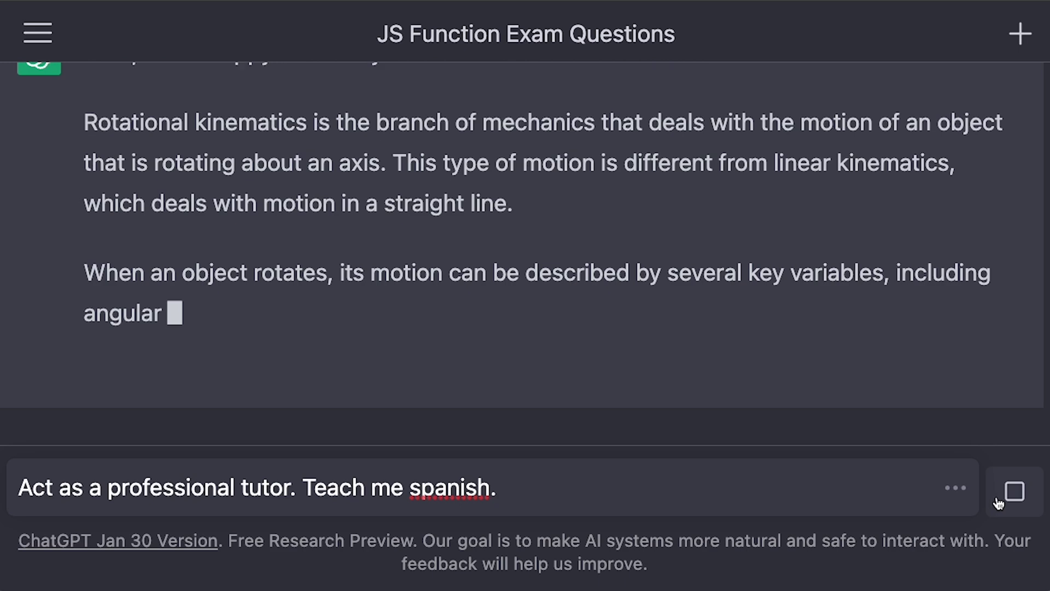
- Stop the kinematics reply, send the Spanish tutor prompt, and paste the French practice request
click(997, 500)
key(Return)
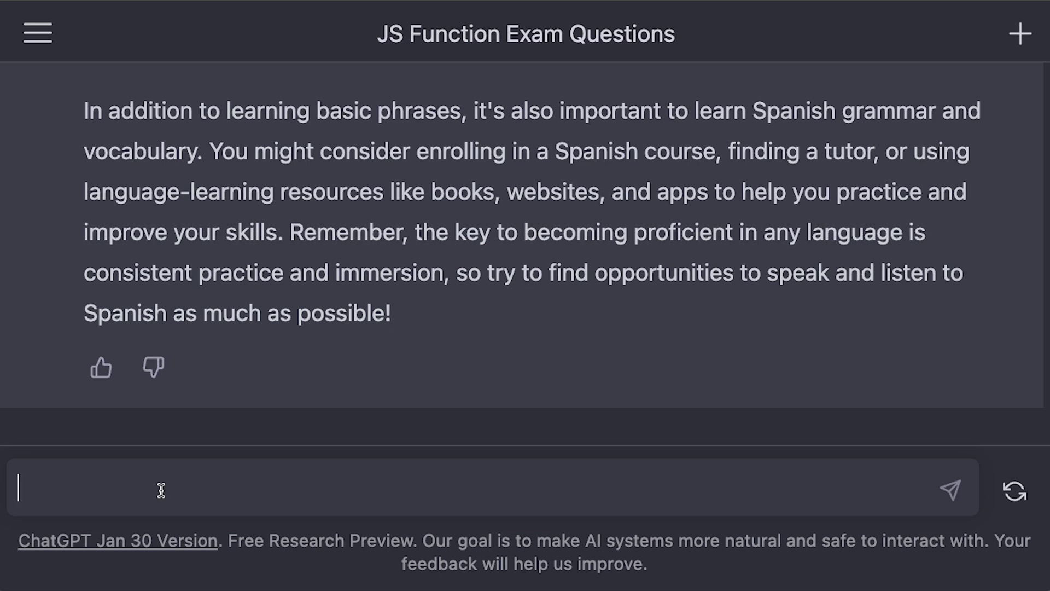
text(help me practice my French by having a basic conversation with me. Wait for me to respond, and then you respond. Correct me if I get something wrong.)
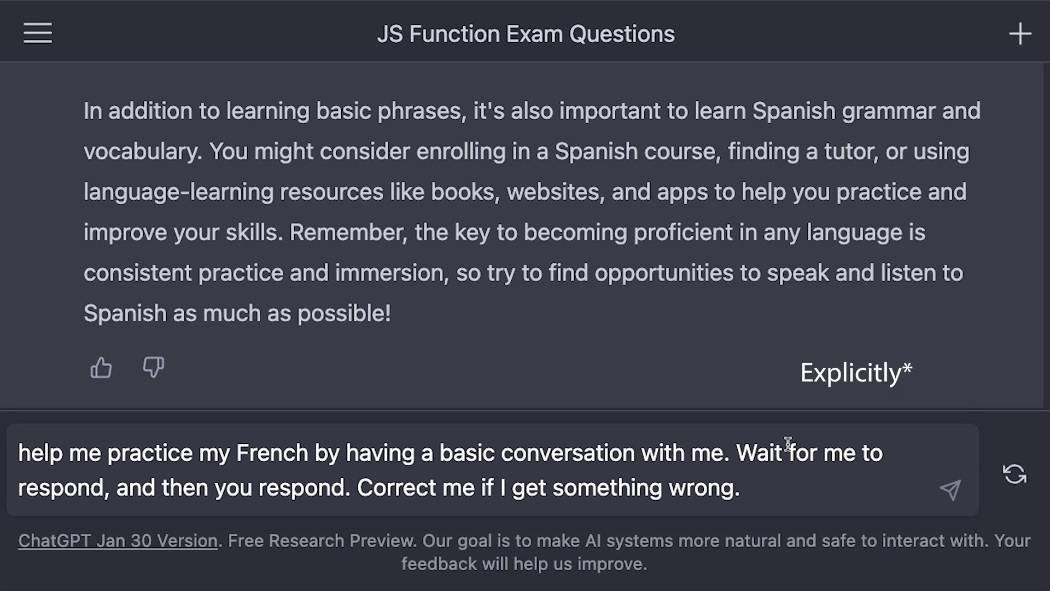
- Send the French practice request and reply 'Je ve bien' to ChatGPT's greeting
key(Return)
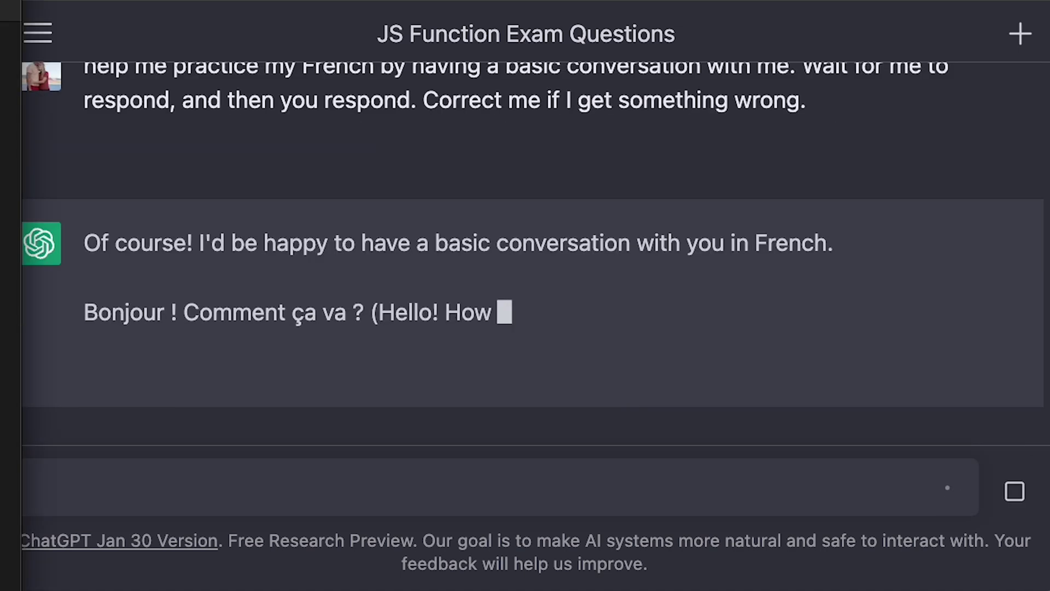
text(Je ve bien)
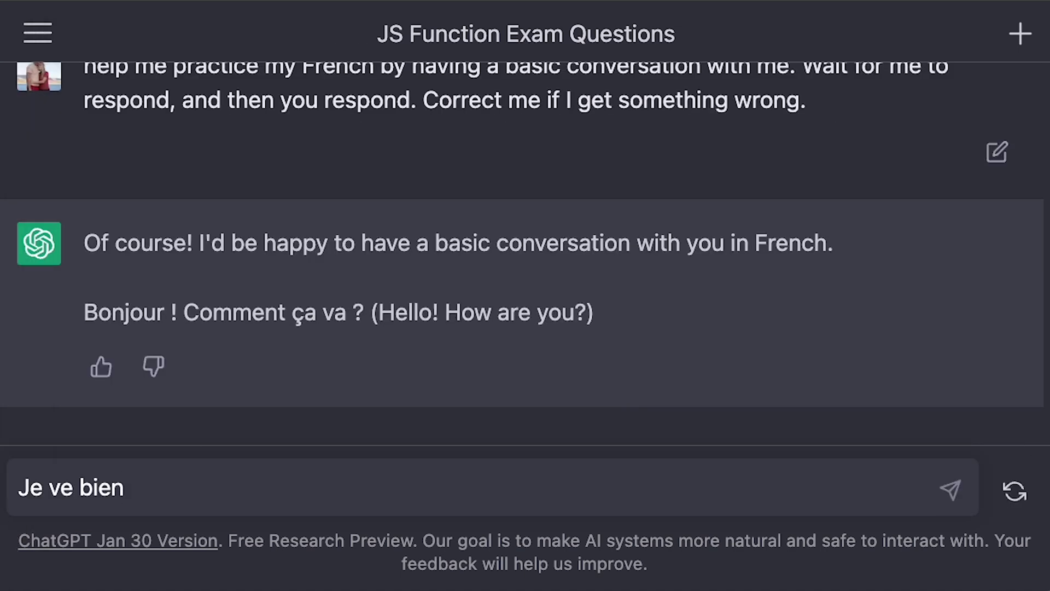
click(966, 479)
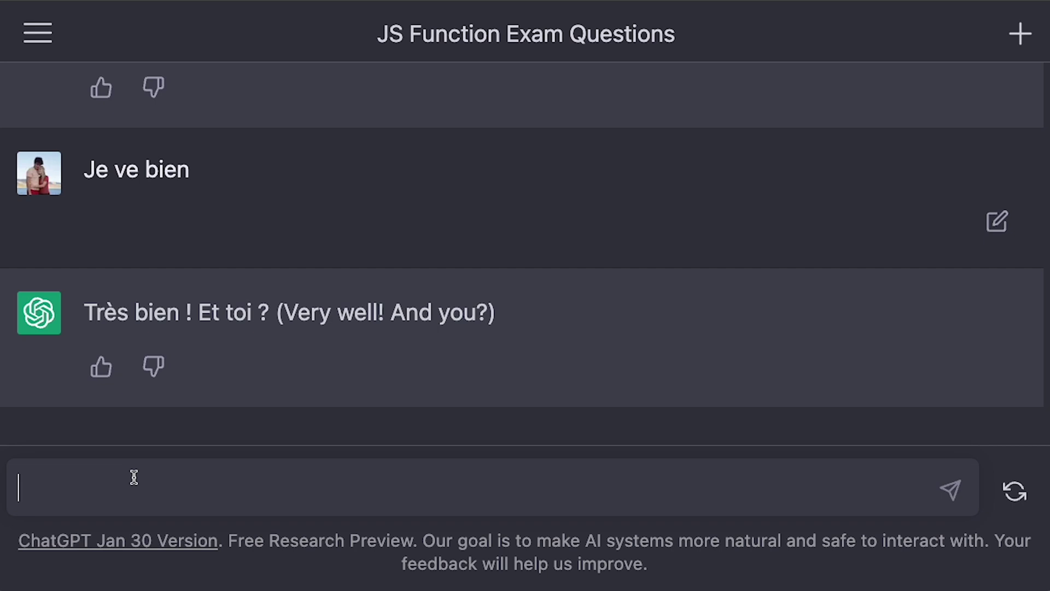
- Send 'Make this sound more professional:' with the pasted Georgia Tech recommendation-letter request
text(Make this sound more professional:)
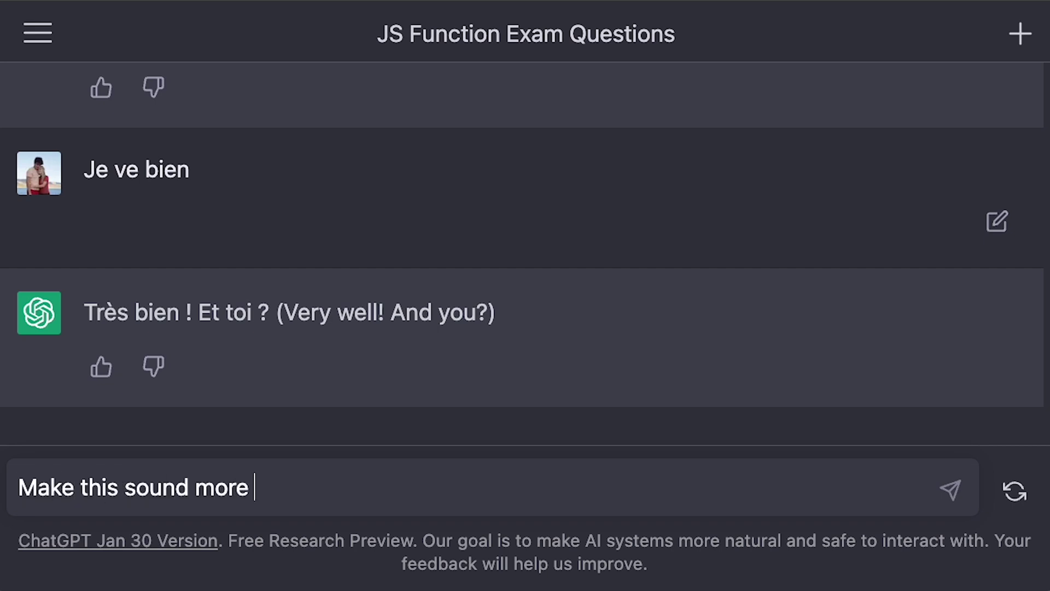
key(shift+Return)
text(I was wondering if you could write me a recommendation letter for georgia tech for their CS program. I need someone who knows my CS skills personally and has a good understanding like you do.)
key(Return)
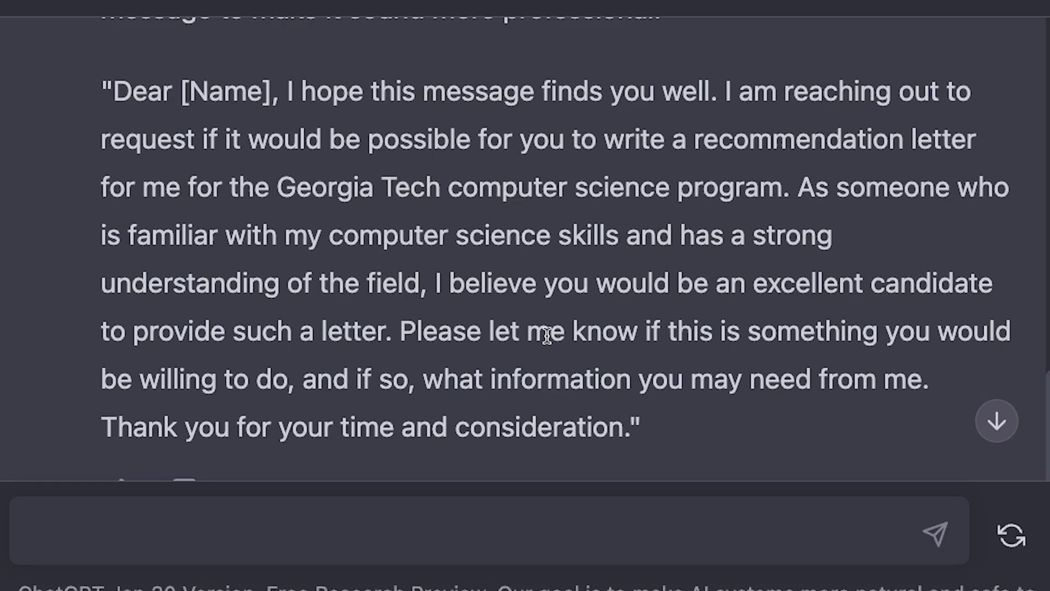
scroll(546, 335, down, 1)
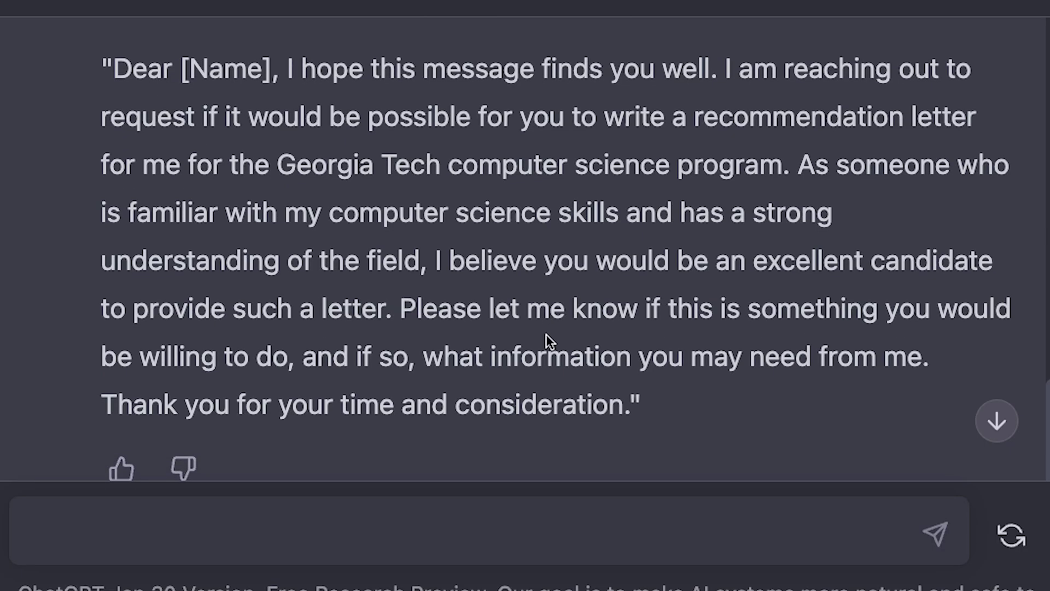
scroll(547, 334, up, 1)
scroll(547, 334, down, 1)
scroll(545, 335, up, 1)
scroll(547, 334, down, 1)
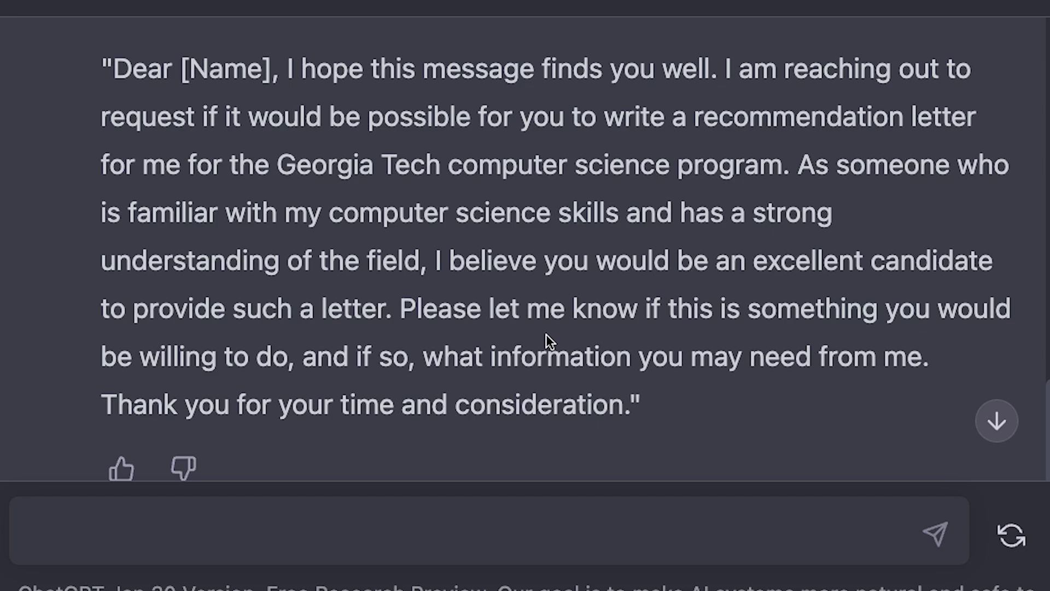